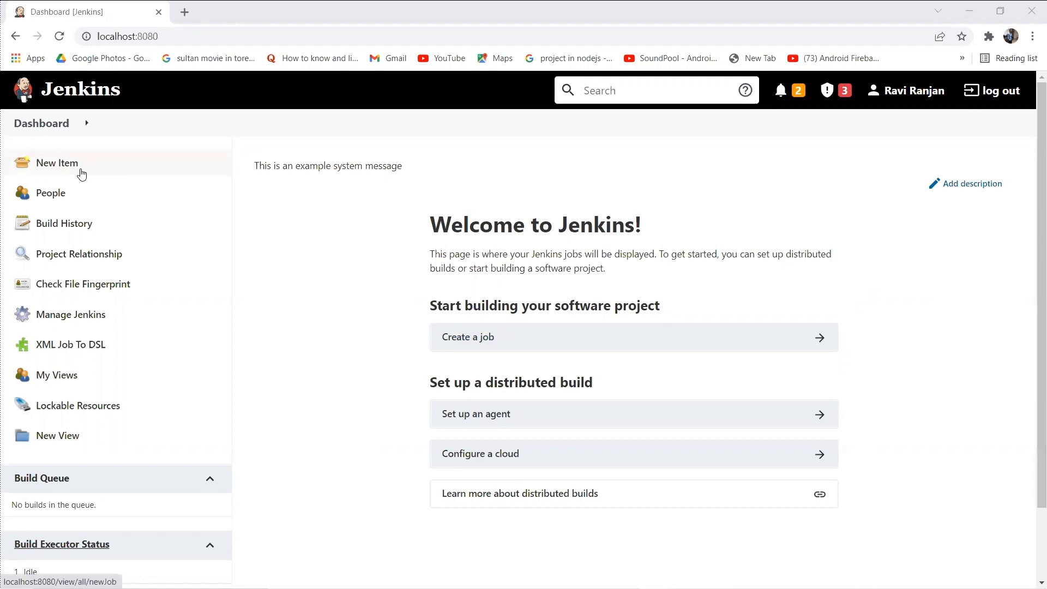
# Step: Create a freestyle project named demo and give it the description "This is my first project"
pyautogui.click(82, 174)
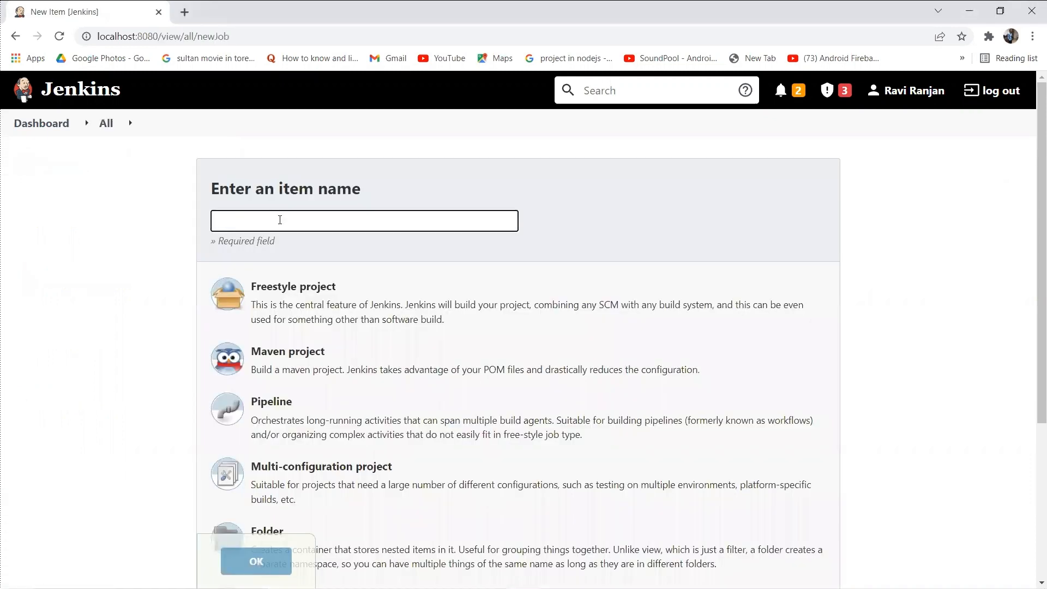
pyautogui.write('d')
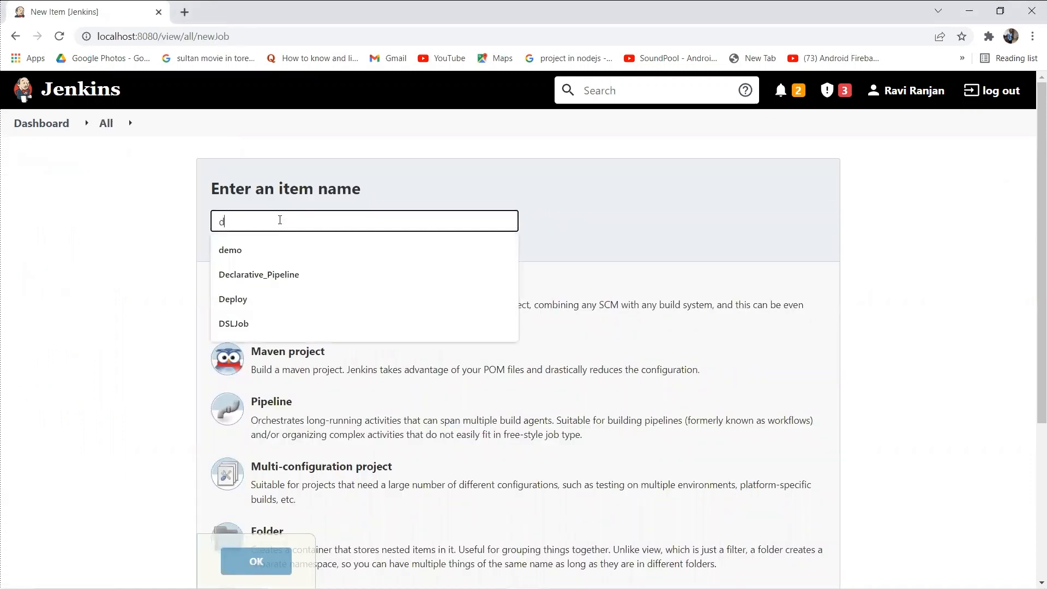
pyautogui.write('emo')
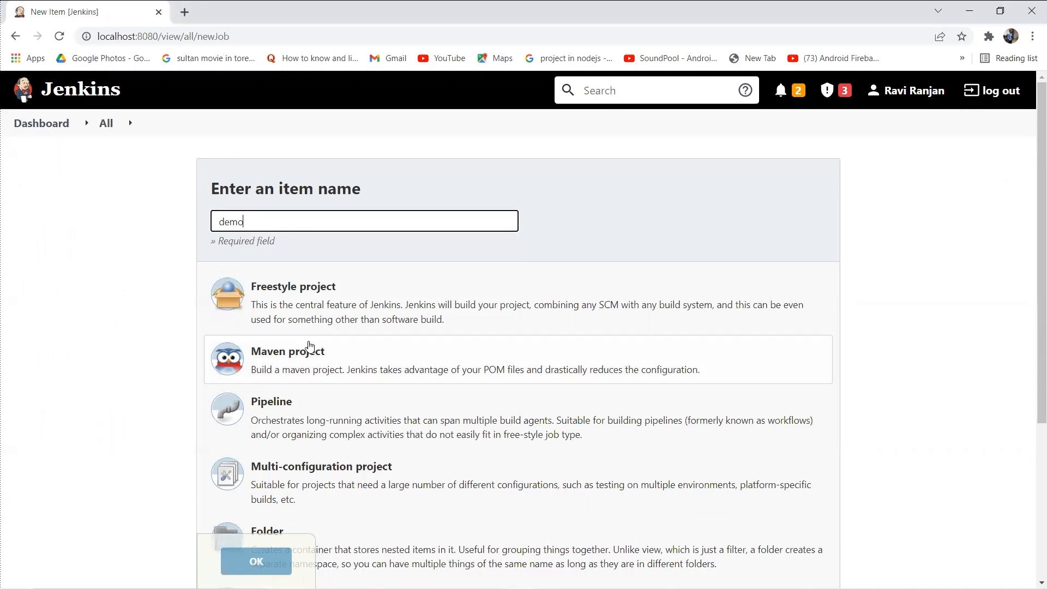
pyautogui.scroll(-2, 309, 346)
pyautogui.scroll(1, 306, 345)
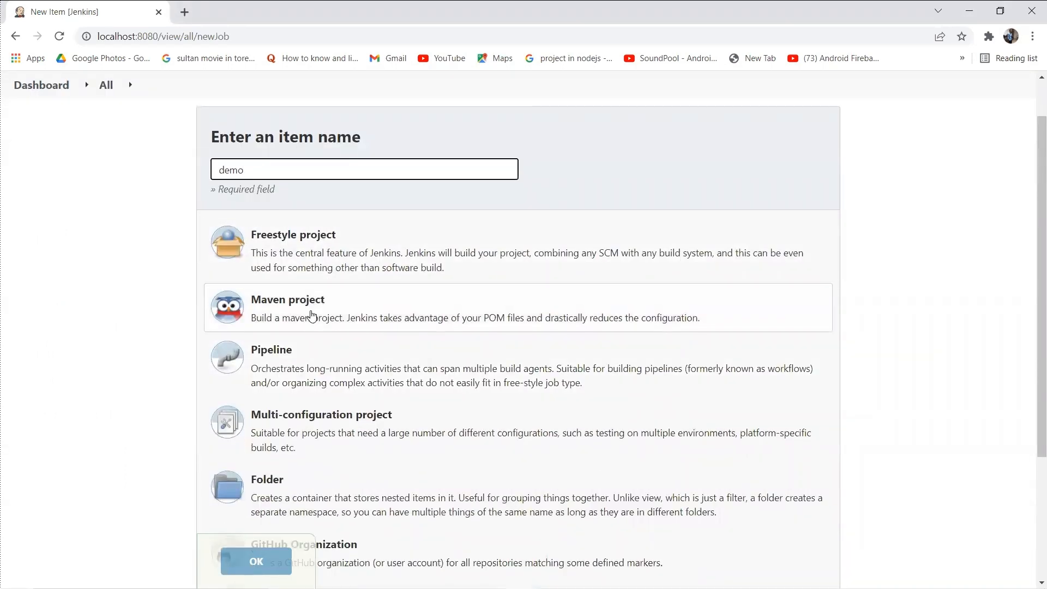
pyautogui.scroll(-1, 312, 315)
pyautogui.scroll(-1, 312, 315)
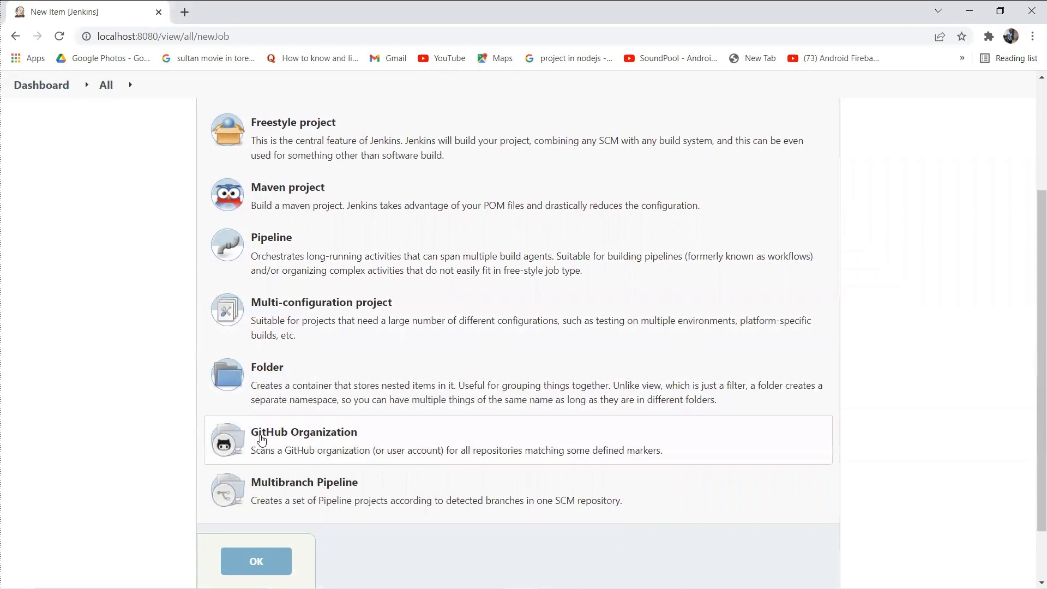
pyautogui.scroll(3, 262, 497)
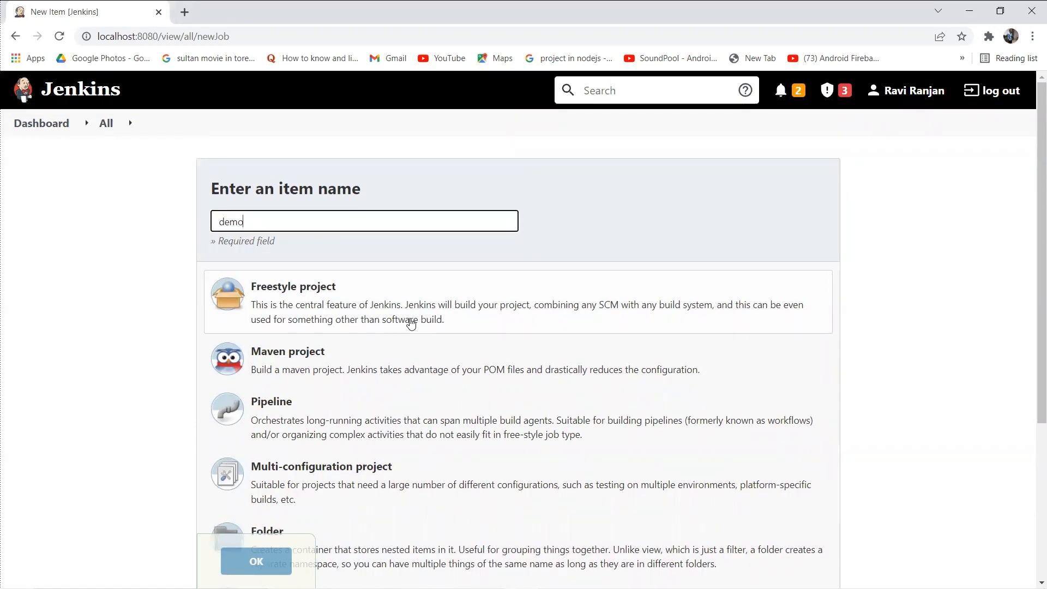
pyautogui.click(411, 324)
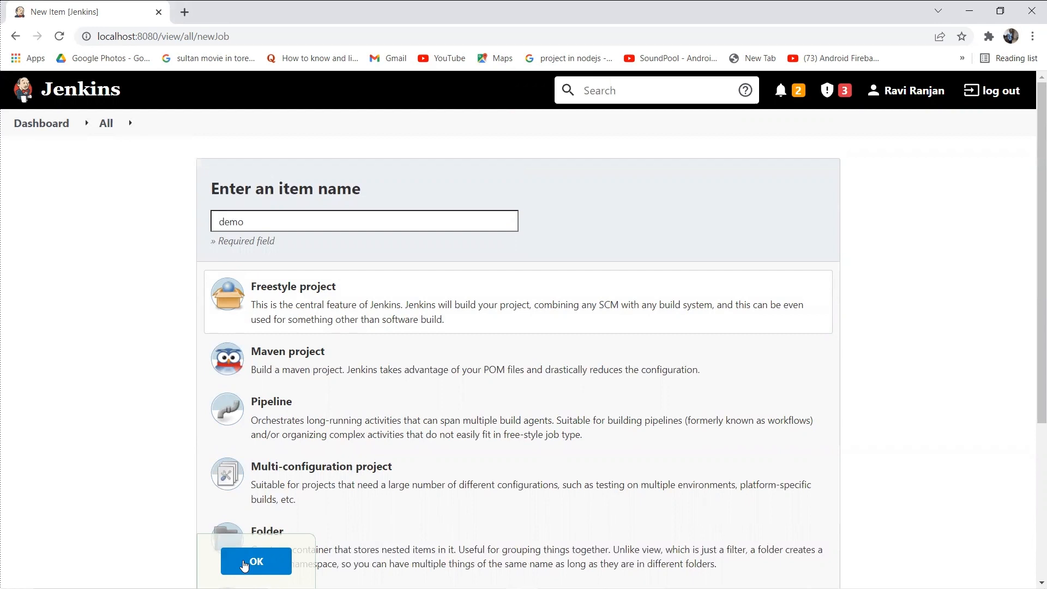
pyautogui.click(244, 566)
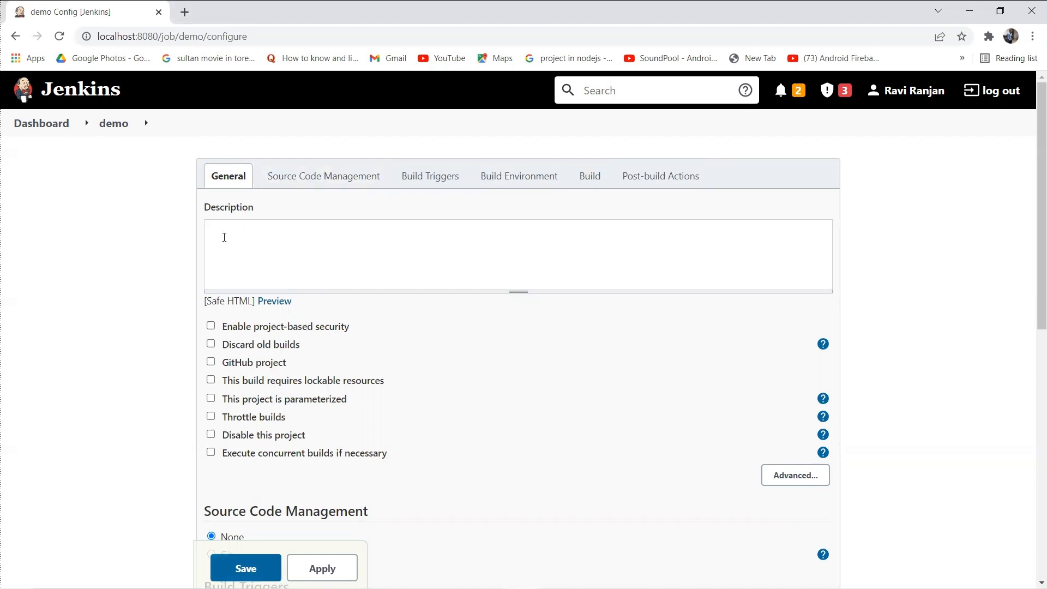
pyautogui.write('This is my first project')
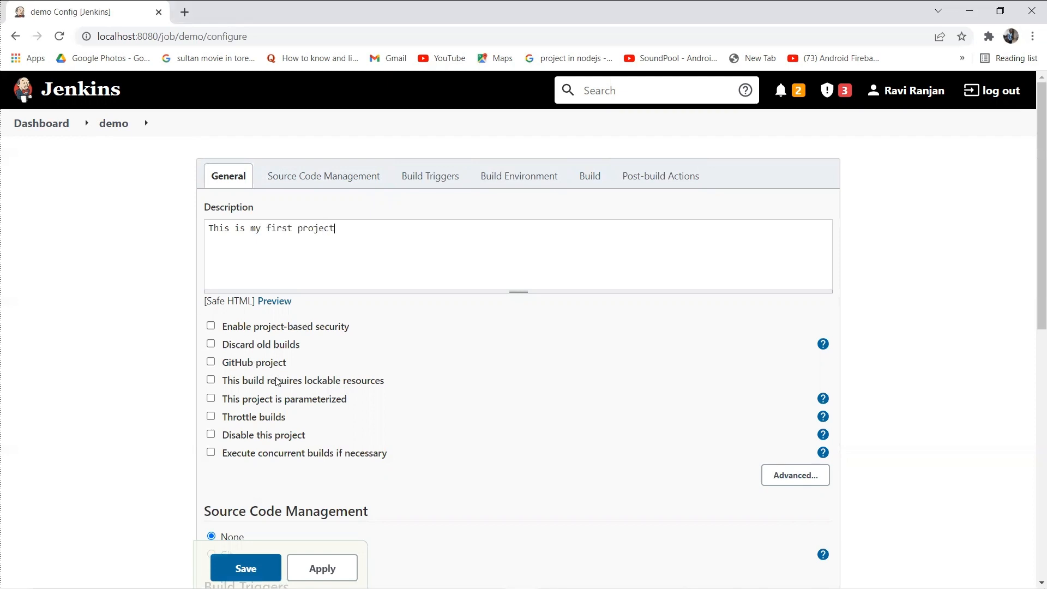
# Step: Review the demo project's configuration sections from the general options through source code management, triggers, environment, build and post-build actions
pyautogui.scroll(-1, 277, 381)
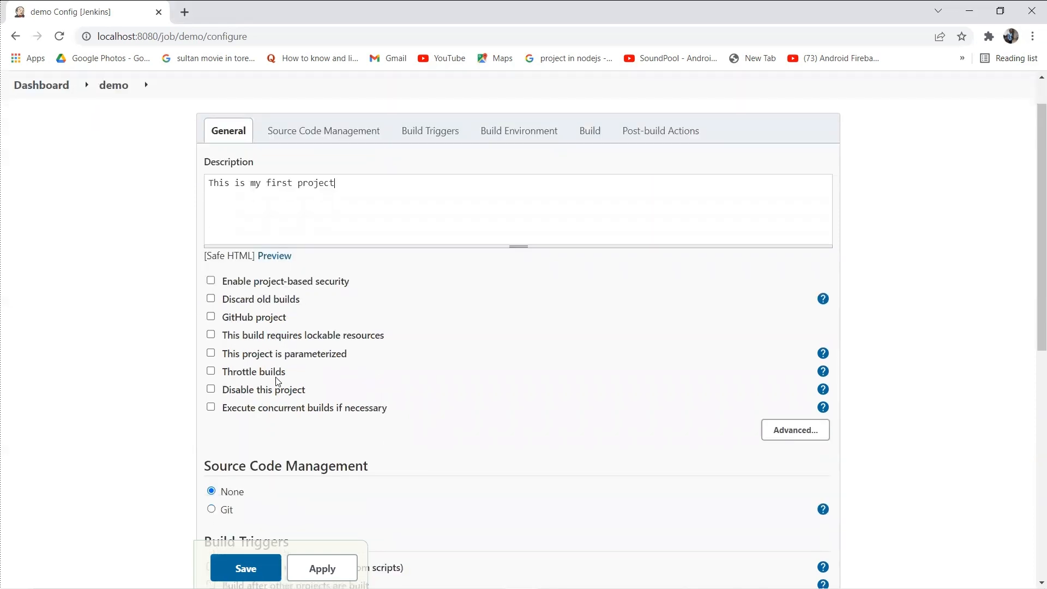
pyautogui.scroll(-1, 274, 370)
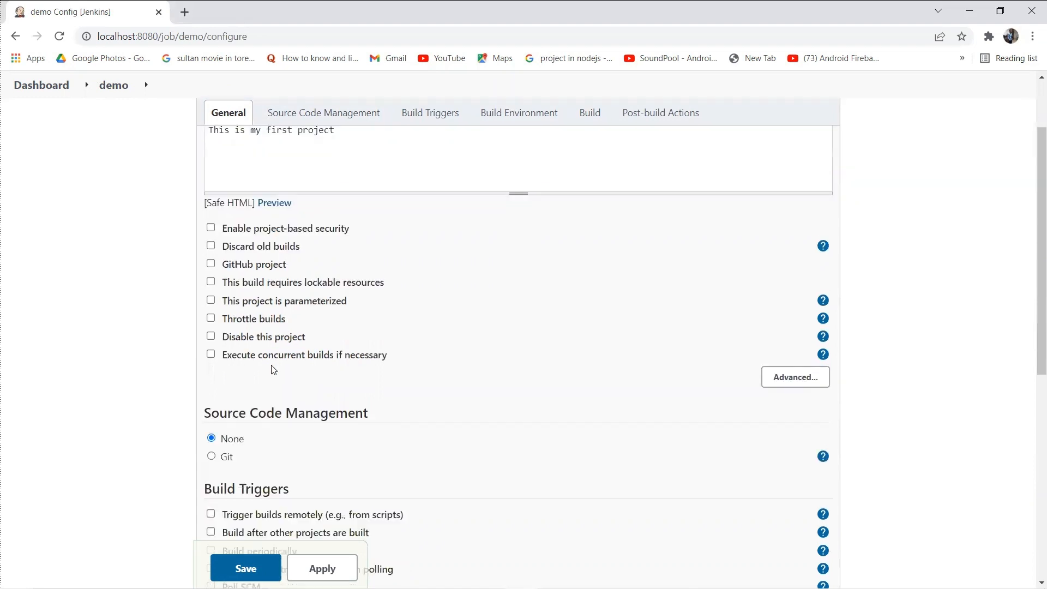
pyautogui.scroll(-1, 273, 369)
pyautogui.scroll(3, 273, 369)
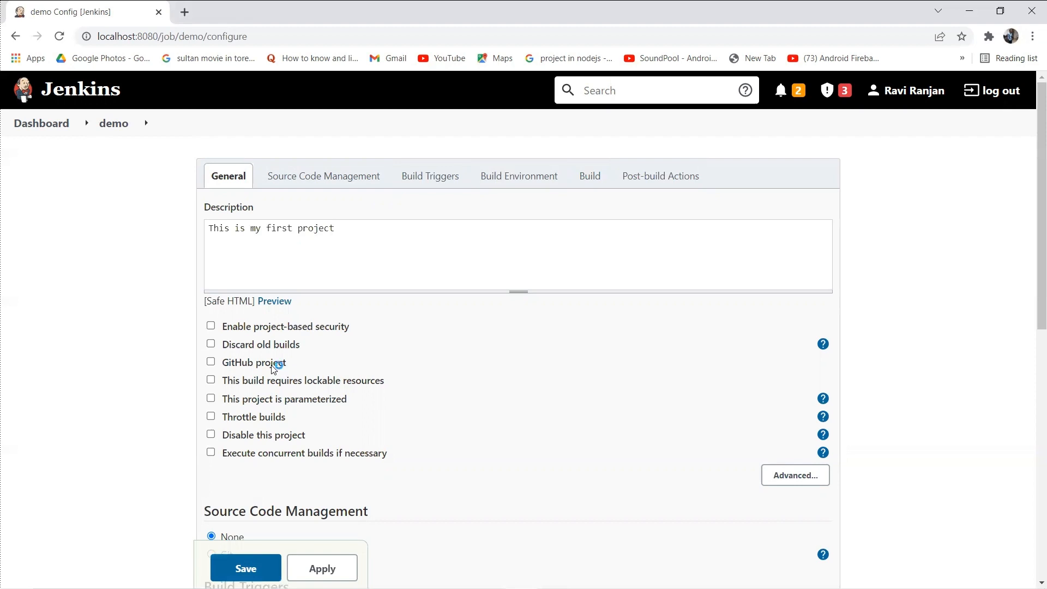
pyautogui.scroll(-4, 274, 370)
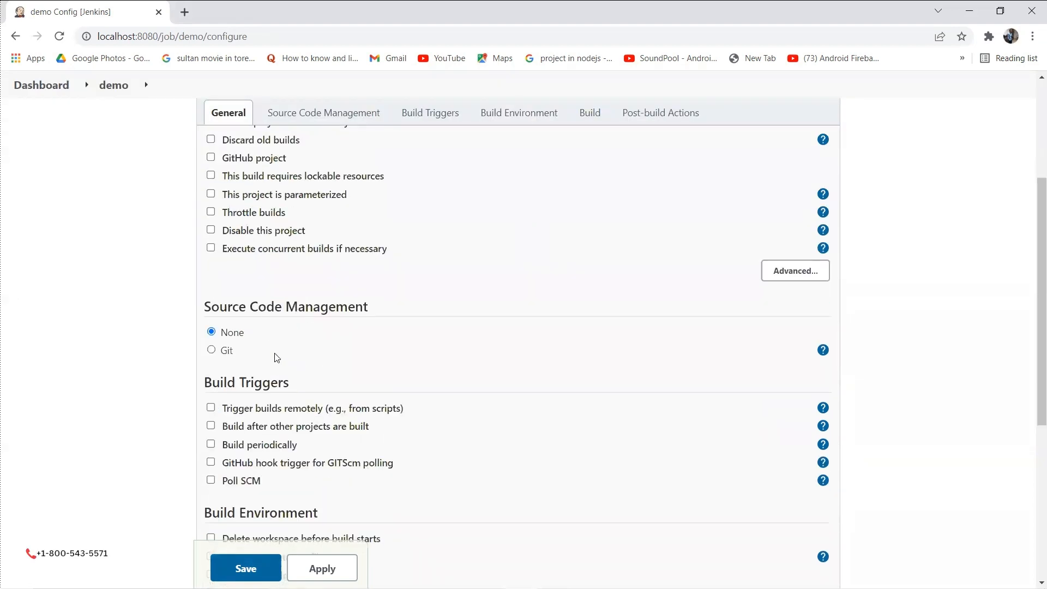
pyautogui.scroll(-5, 275, 360)
pyautogui.scroll(1, 277, 357)
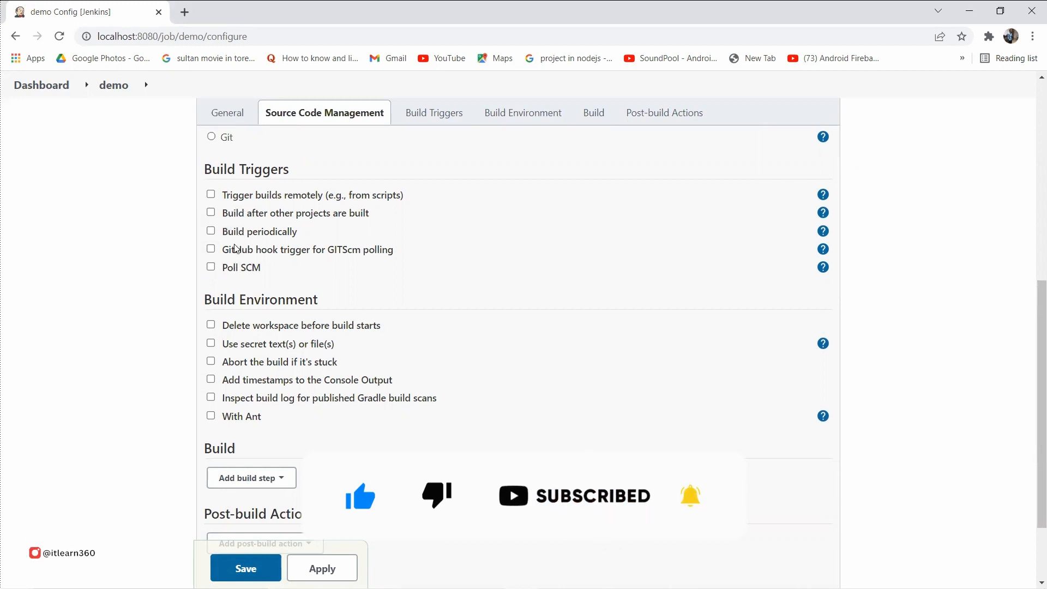
pyautogui.scroll(-2, 236, 248)
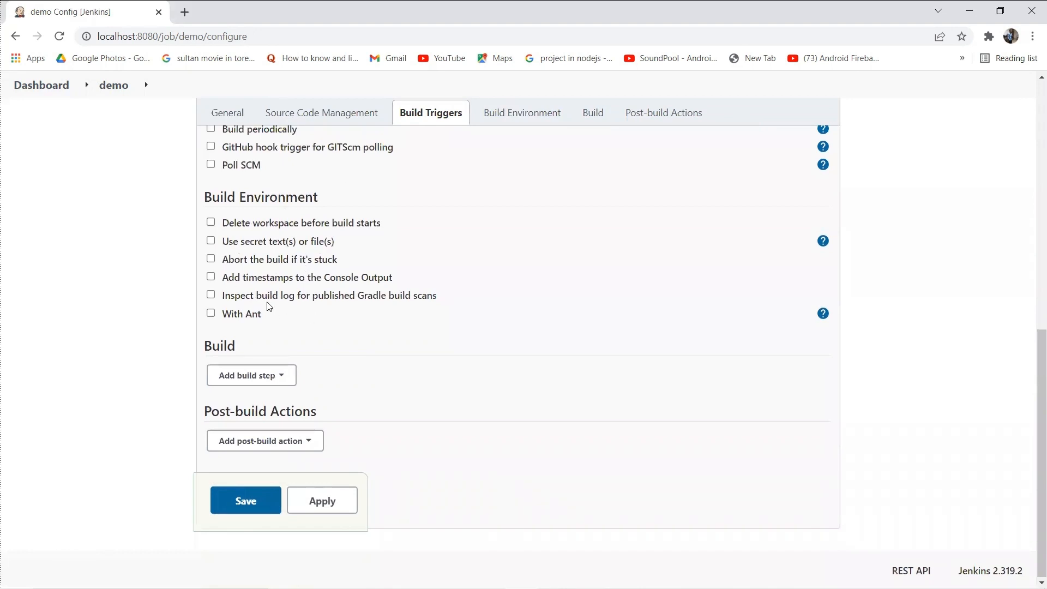
pyautogui.scroll(-1, 270, 306)
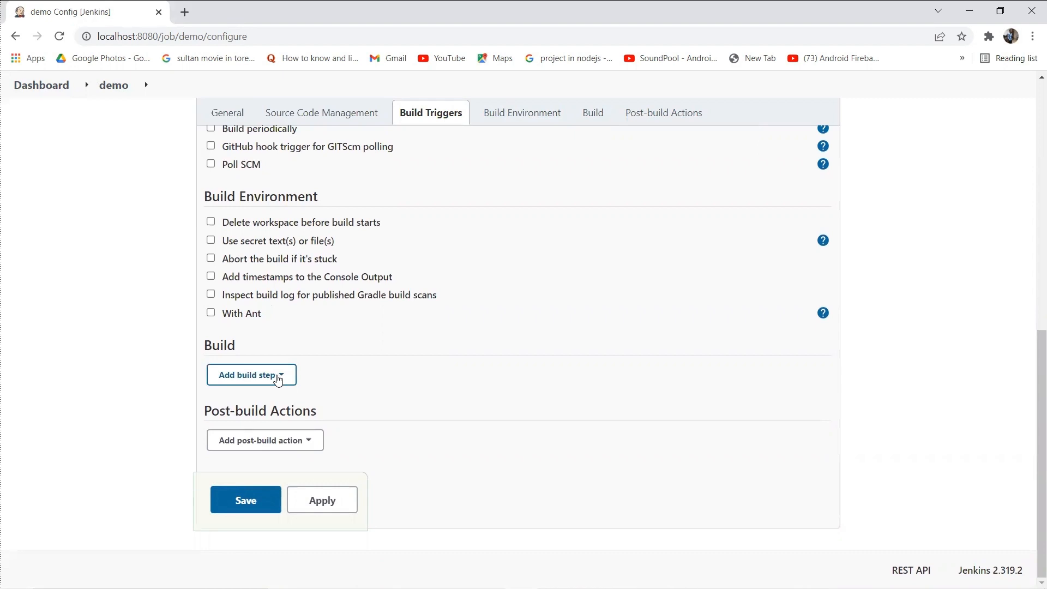
# Step: Add an Execute Windows batch command build step that runs java -version
pyautogui.click(278, 380)
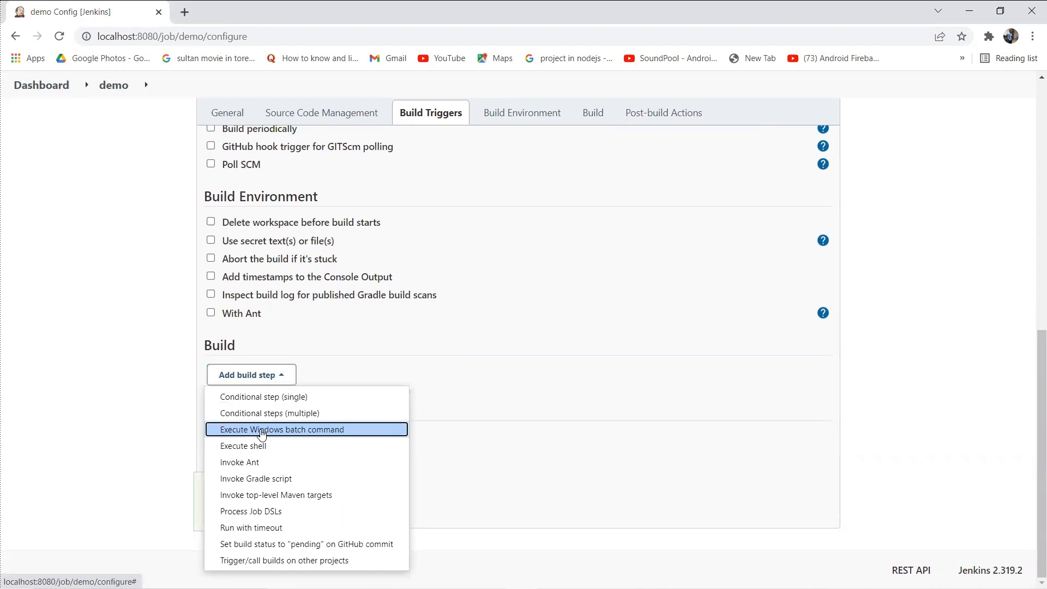
pyautogui.click(262, 435)
pyautogui.click(344, 447)
pyautogui.write('java -version')
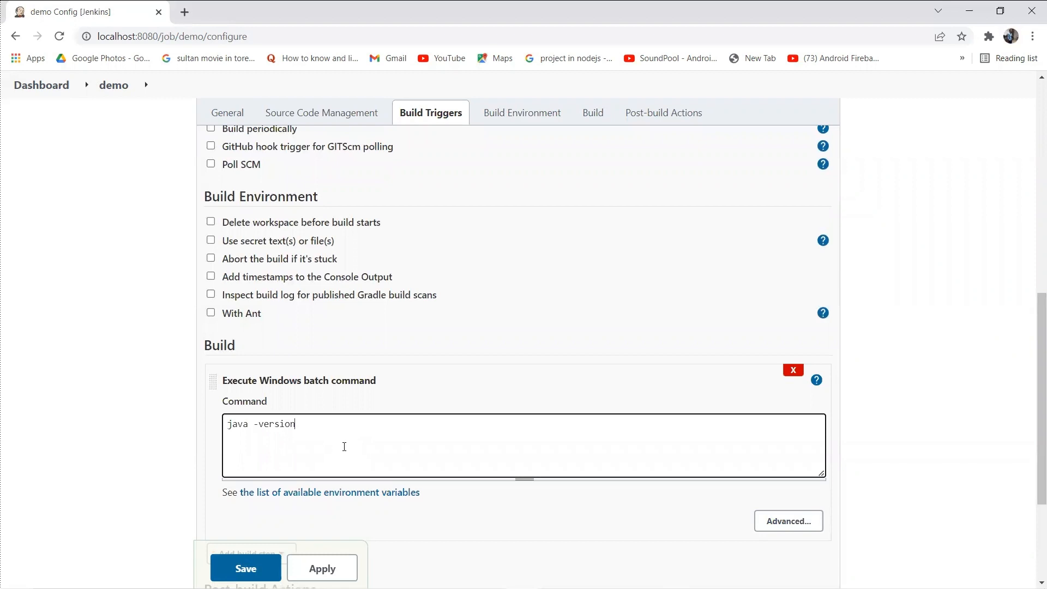
pyautogui.scroll(-2, 344, 447)
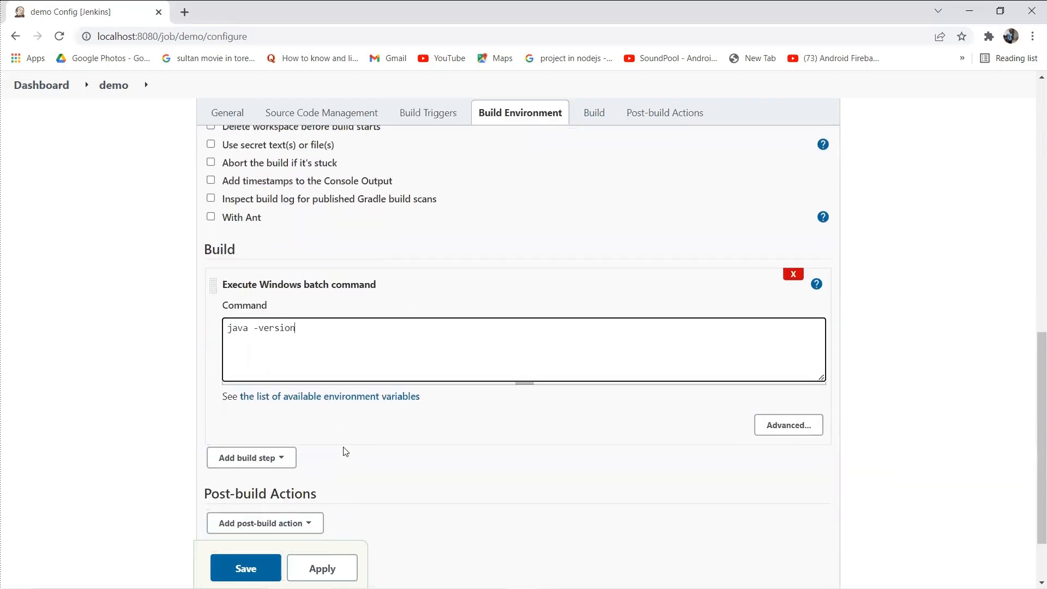
pyautogui.scroll(-1, 344, 451)
pyautogui.scroll(-1, 321, 437)
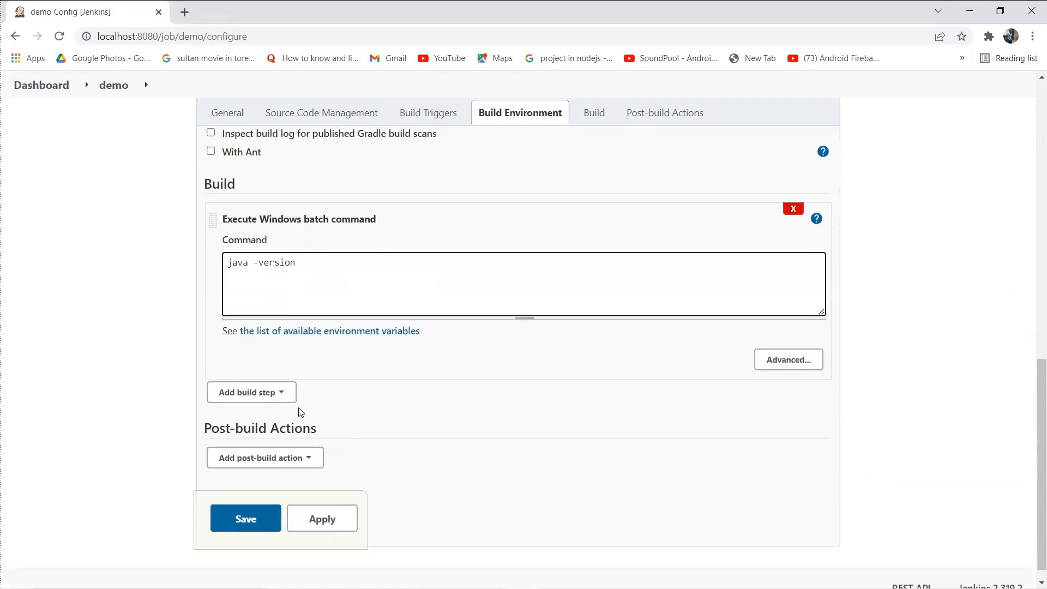
pyautogui.click(283, 395)
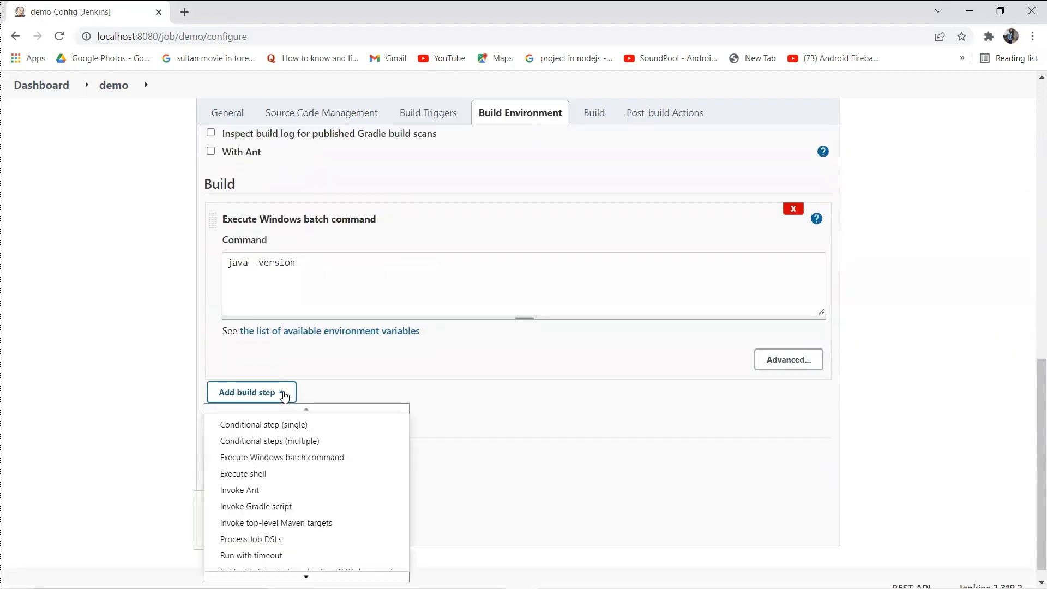
pyautogui.click(538, 388)
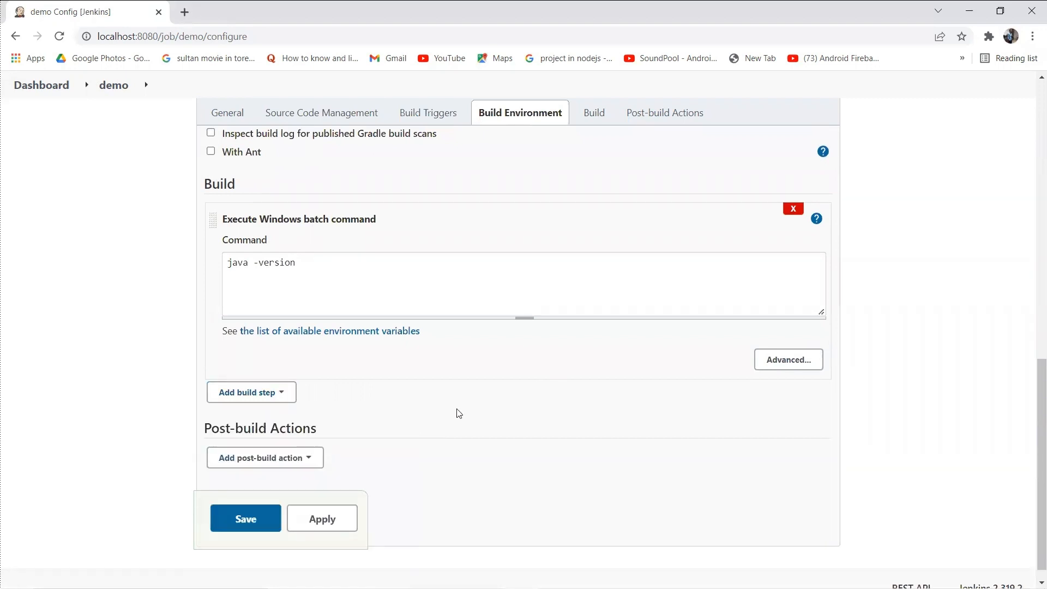
# Step: Apply and save the demo project's configuration, and start a build of it
pyautogui.scroll(-1, 456, 413)
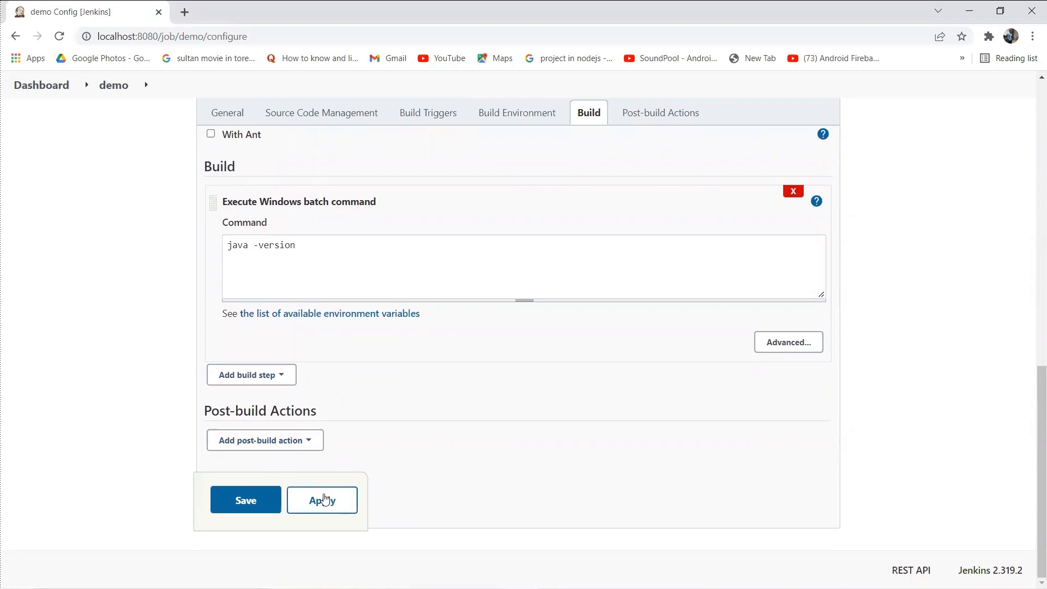
pyautogui.click(325, 502)
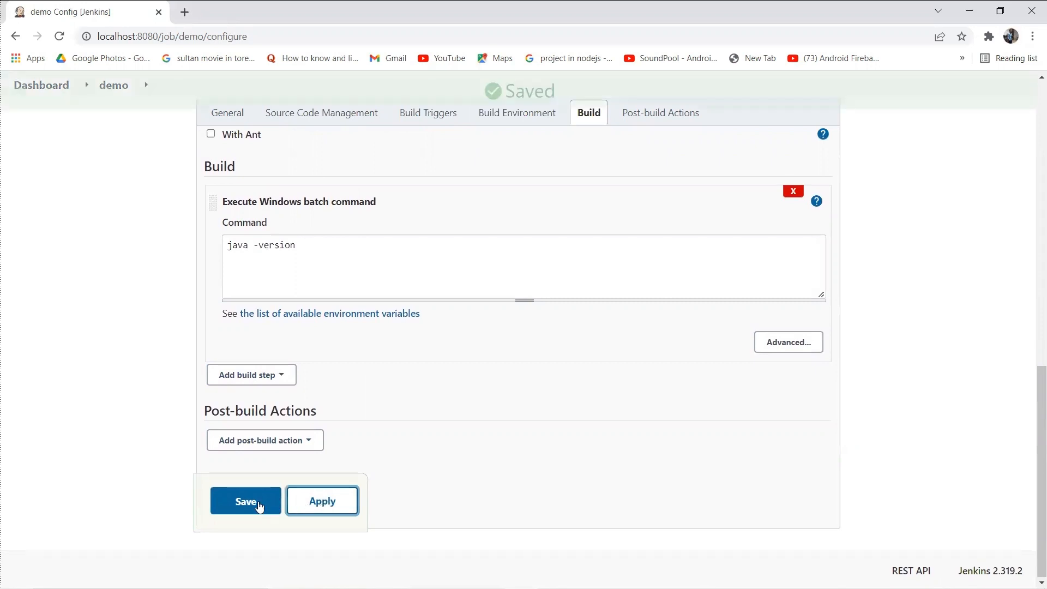
pyautogui.click(254, 502)
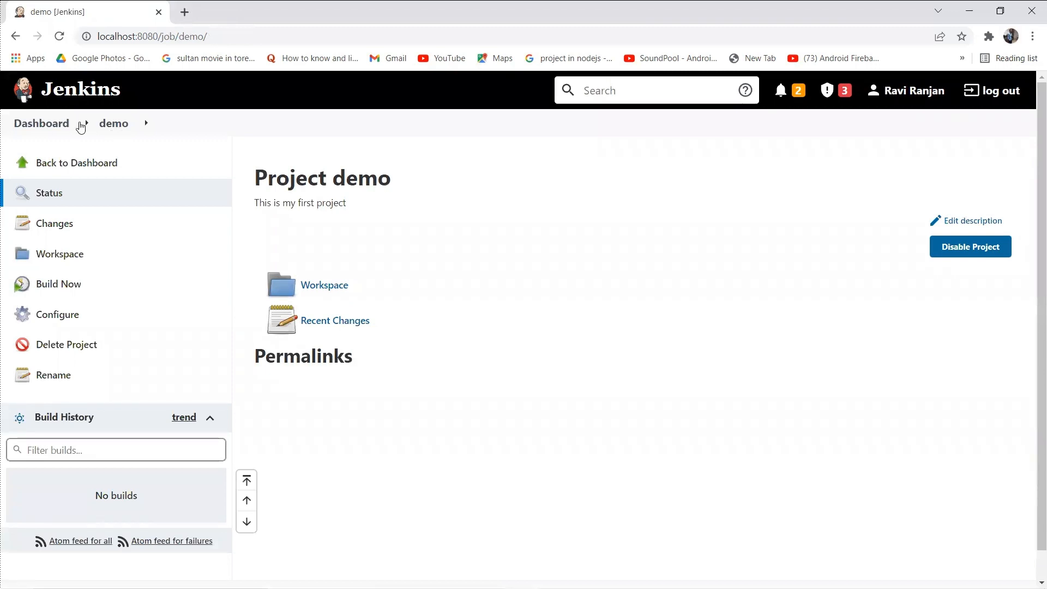
pyautogui.click(60, 287)
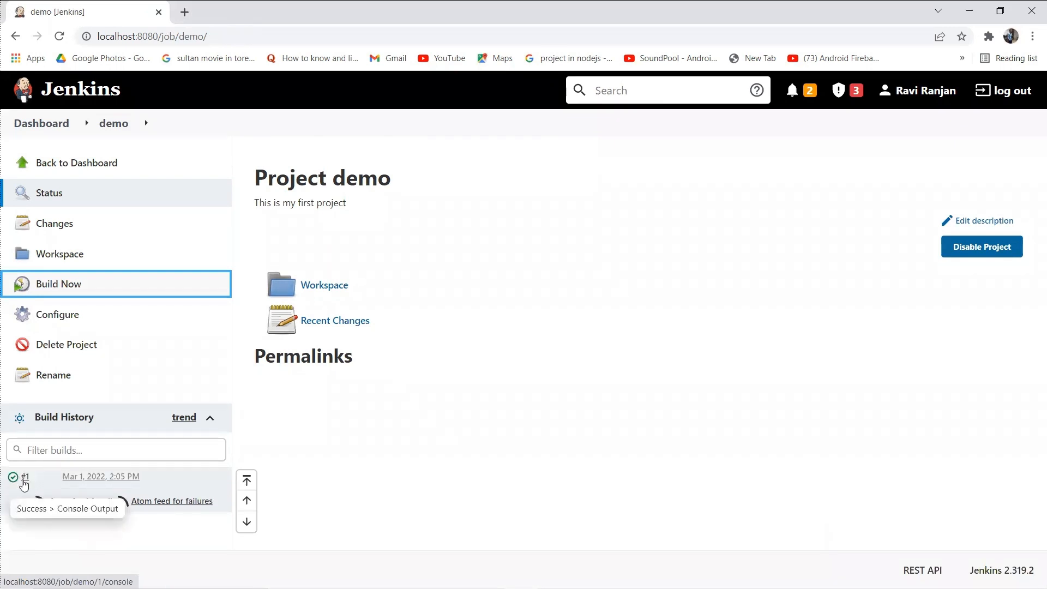
# Step: Open the console output of build #1 and highlight the java -version command and its output
pyautogui.click(90, 477)
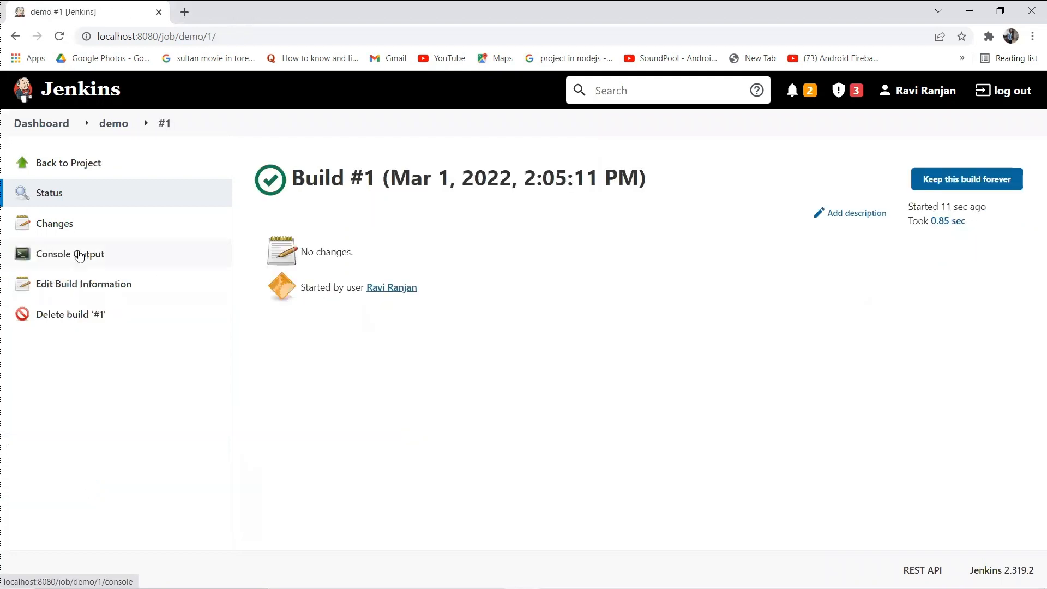
pyautogui.click(79, 256)
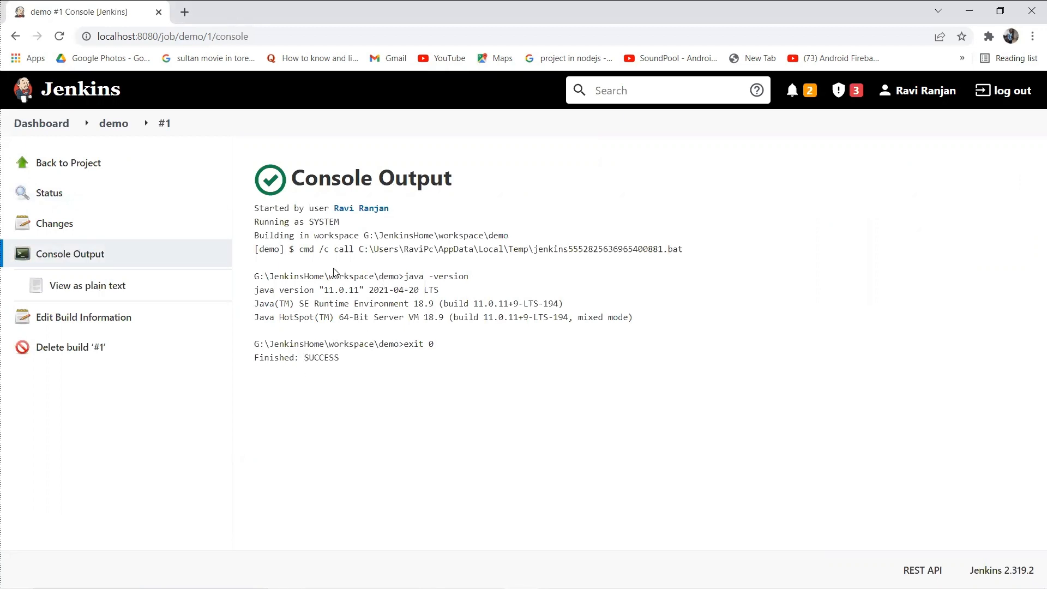
pyautogui.moveTo(255, 277); pyautogui.dragTo(636, 318)
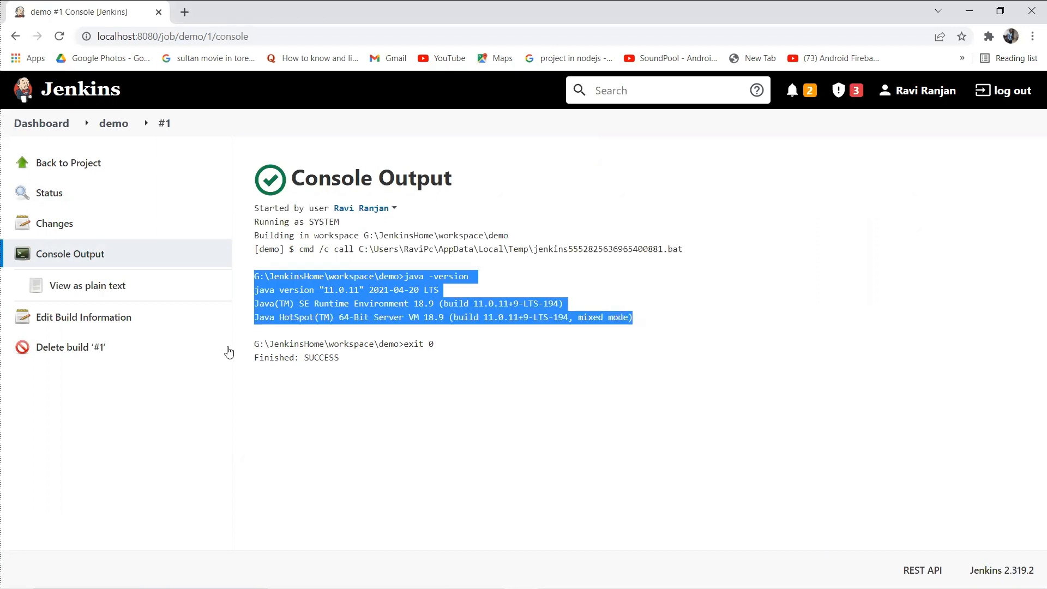
# Step: Reopen the demo project's configuration from the dashboard and review it down to the batch command build step
pyautogui.click(51, 125)
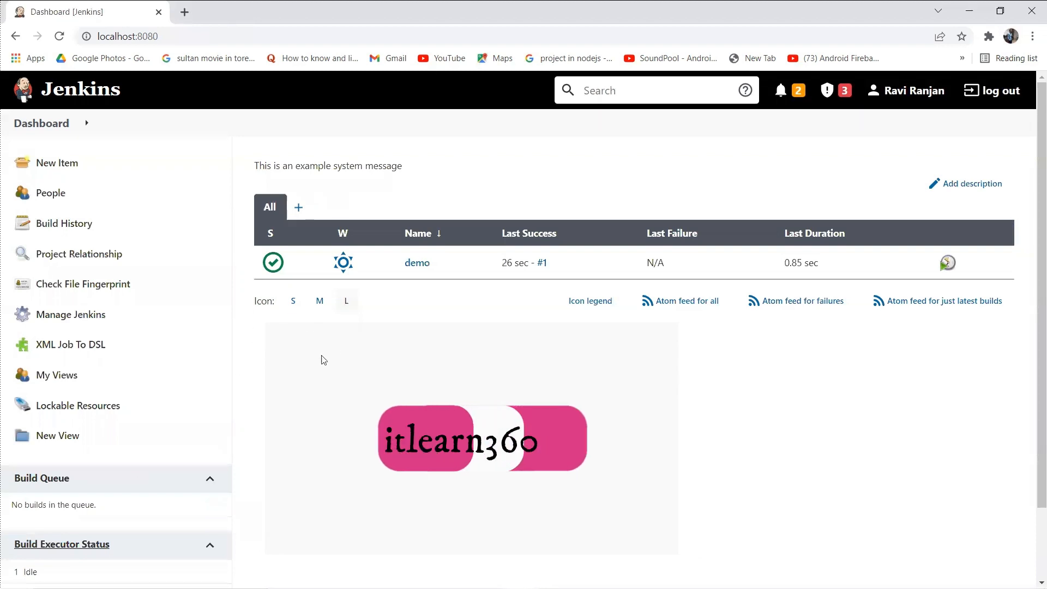
pyautogui.click(417, 264)
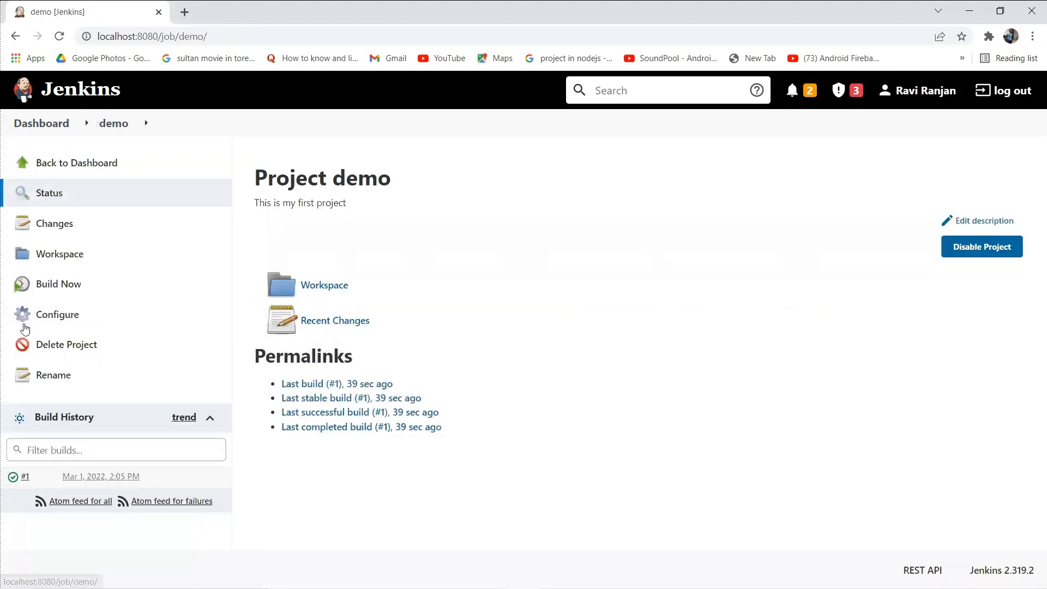
pyautogui.click(25, 322)
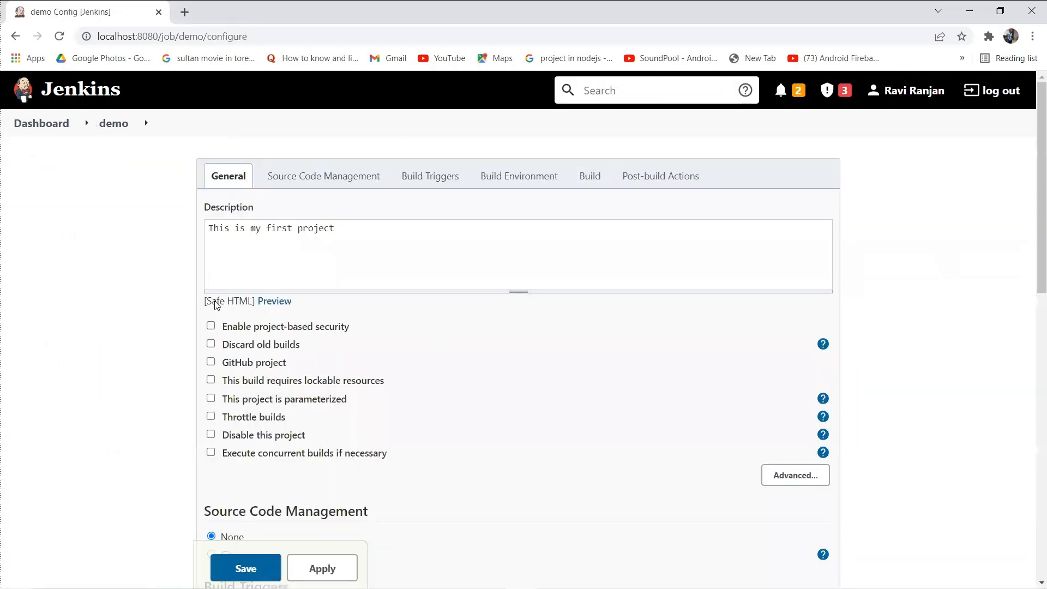
pyautogui.scroll(-12, 346, 383)
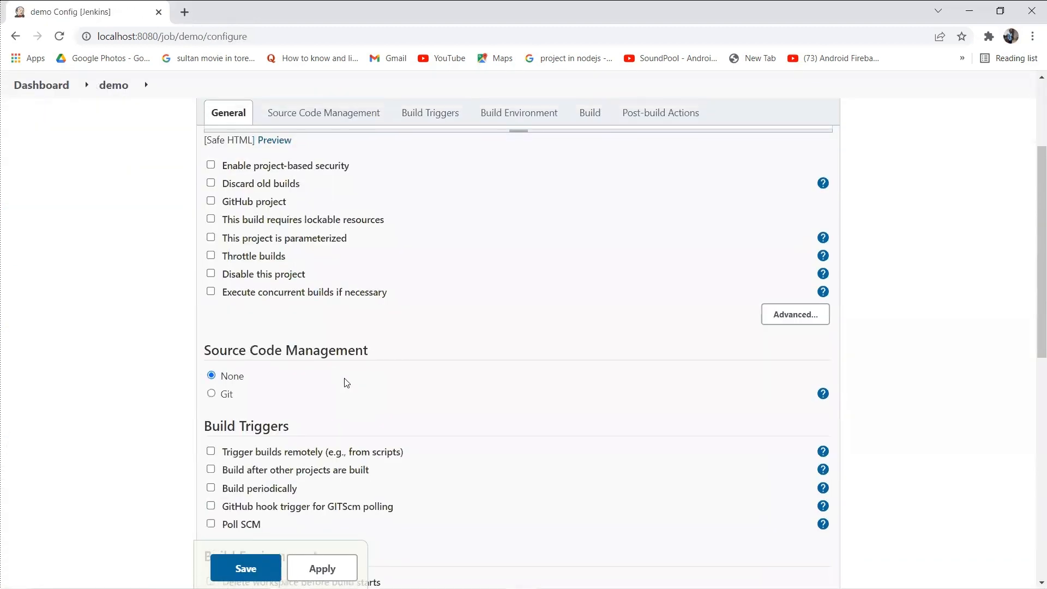
pyautogui.scroll(-1, 344, 382)
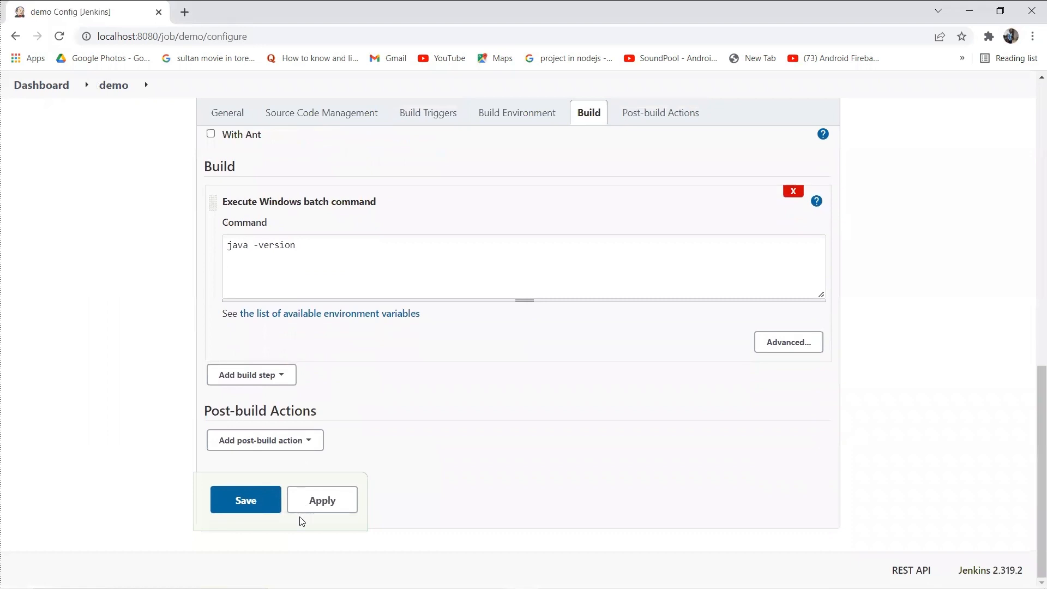
# Step: Apply and save the demo project's configuration, and return to the dashboard
pyautogui.click(313, 511)
pyautogui.click(246, 500)
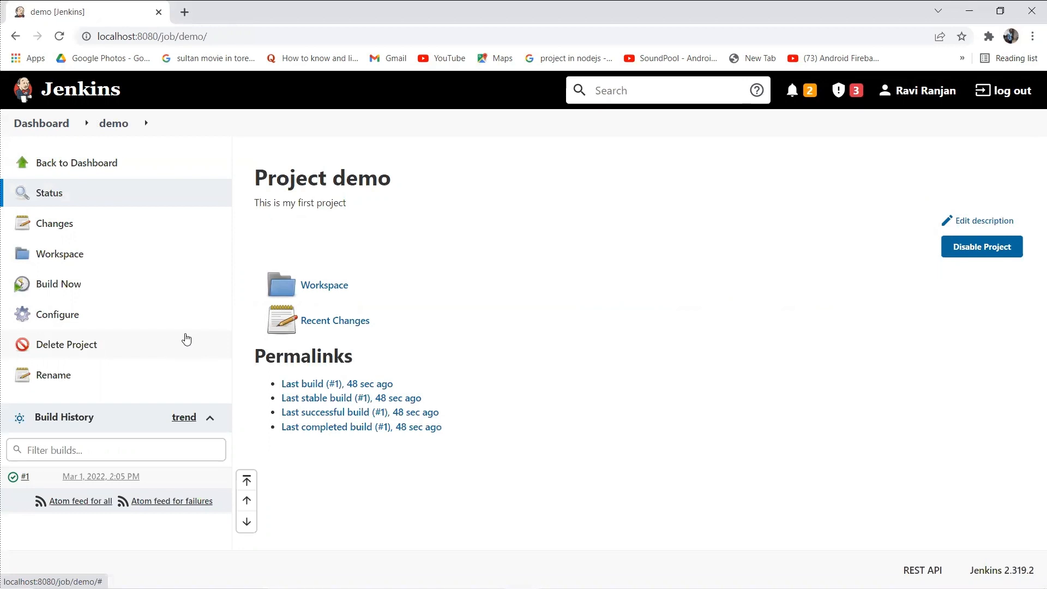
pyautogui.click(48, 128)
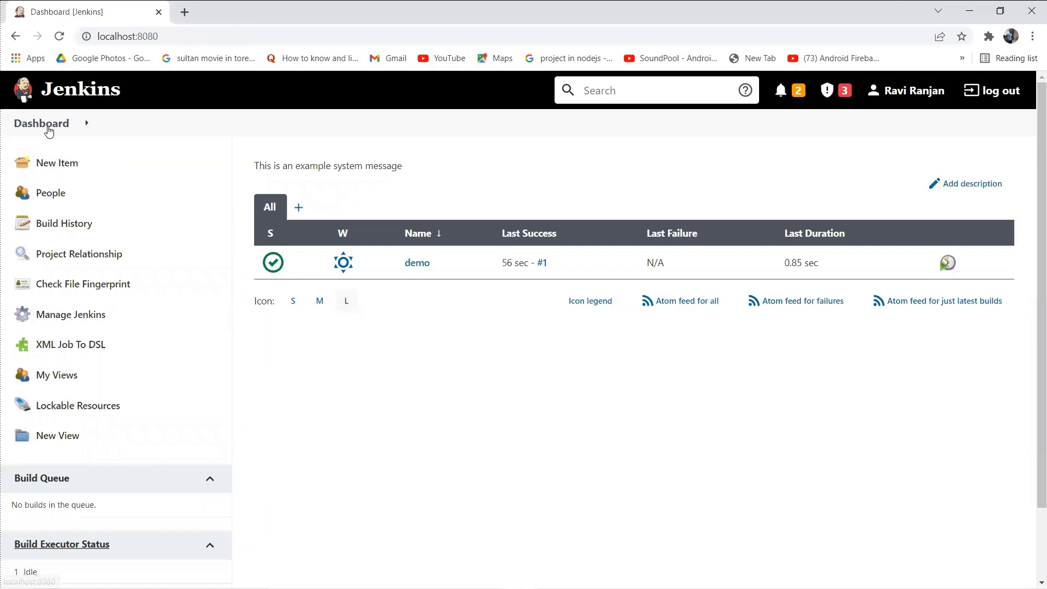